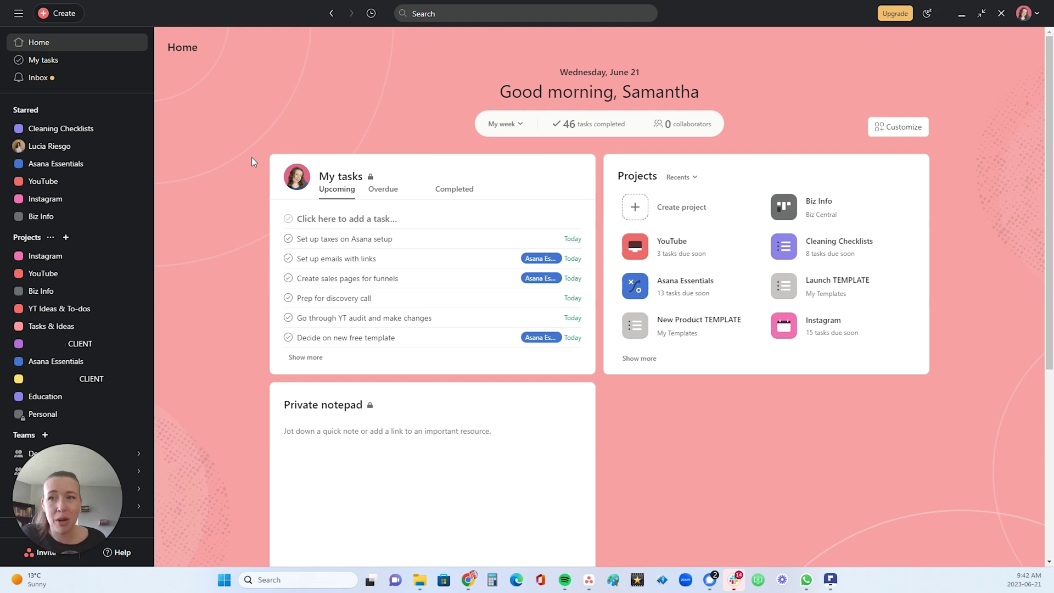
Fill the Create-menu invite form's team field with Demo, then close it unsent.
{"action": "left_click", "coordinate": [44, 16]}
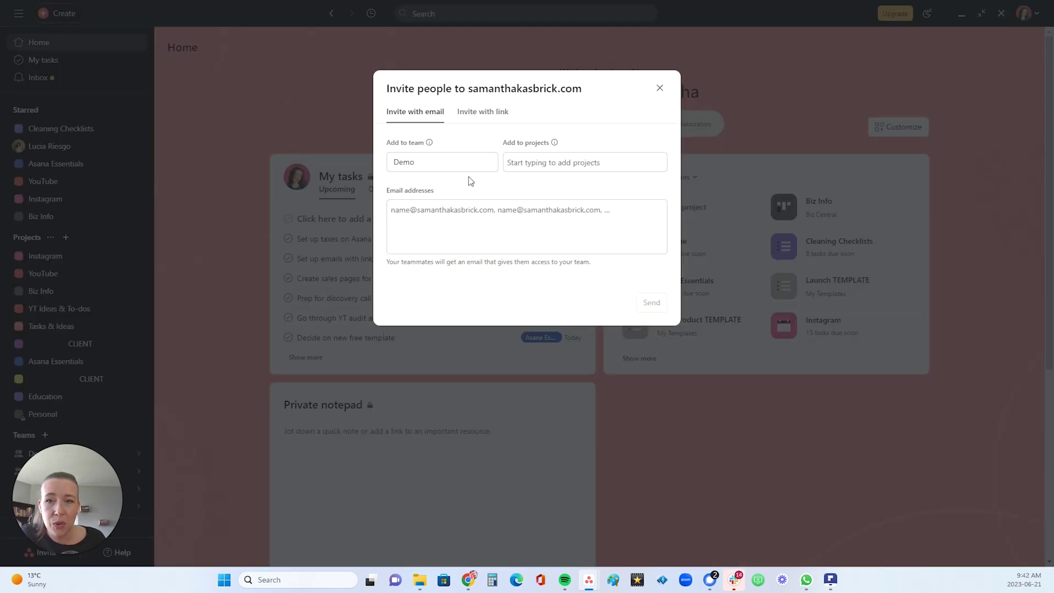
{"action": "left_click", "coordinate": [452, 163]}
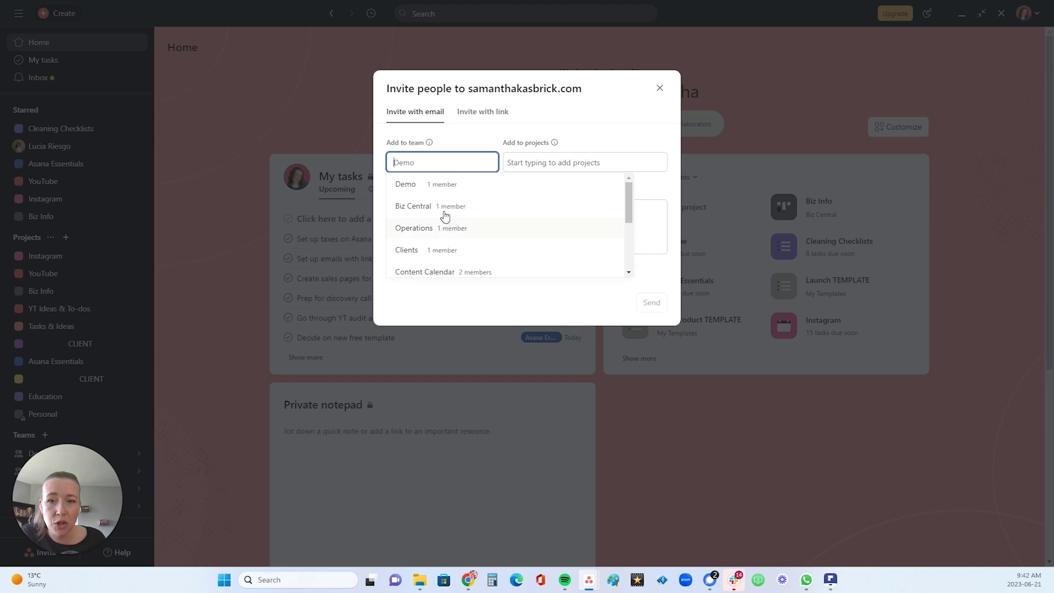
{"action": "left_click", "coordinate": [537, 162]}
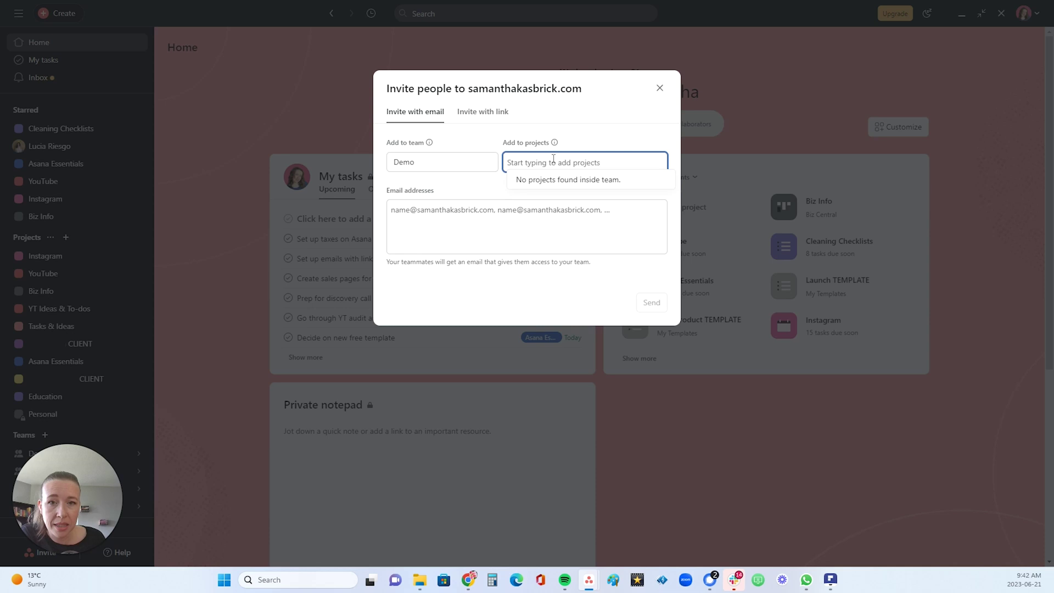
{"action": "left_click", "coordinate": [411, 210]}
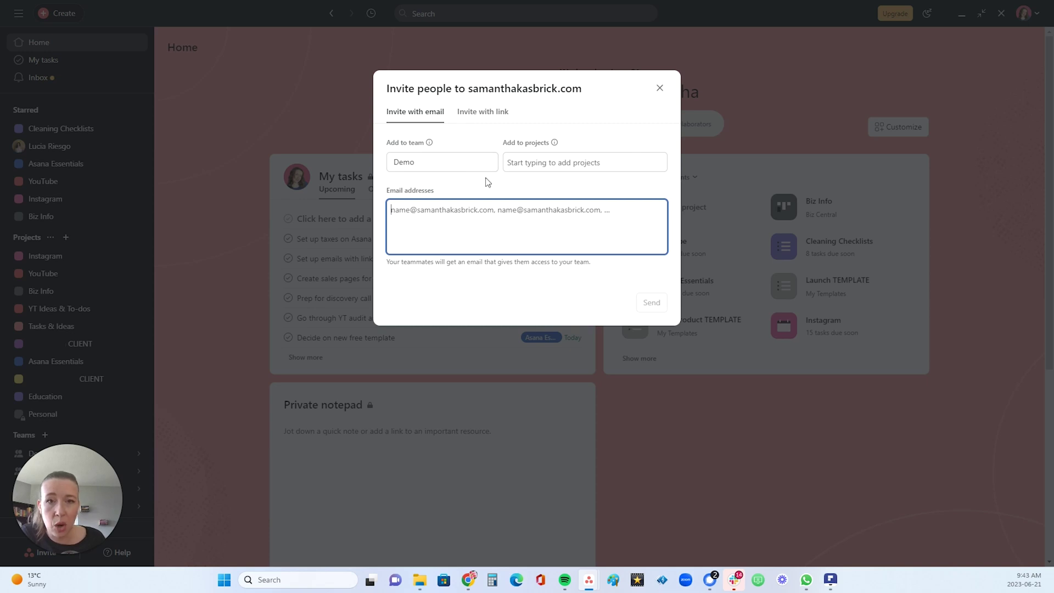
{"action": "left_click", "coordinate": [681, 101]}
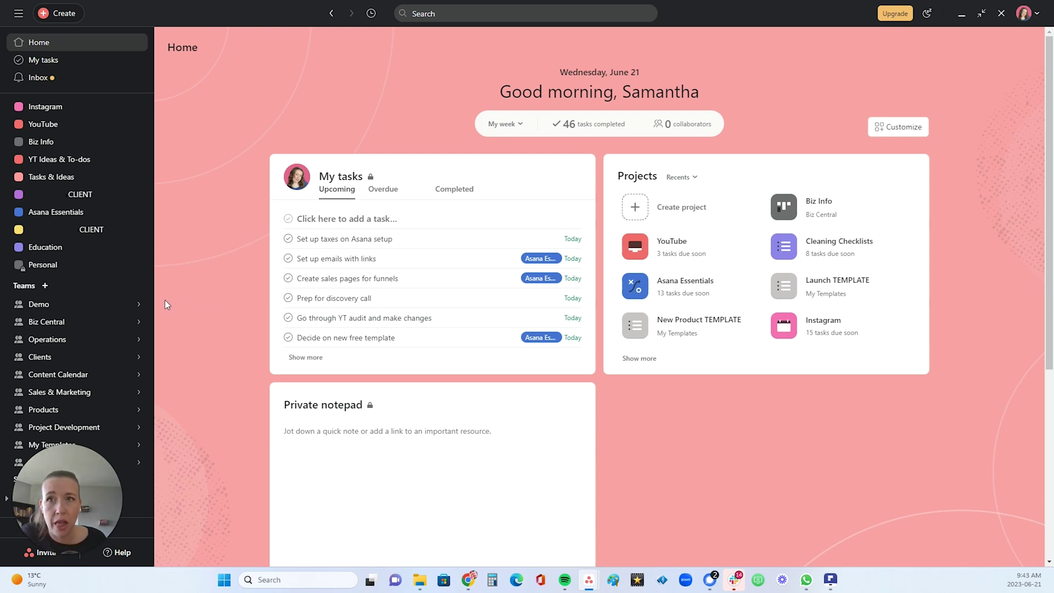
{"action": "mouse_move", "coordinate": [65, 306]}
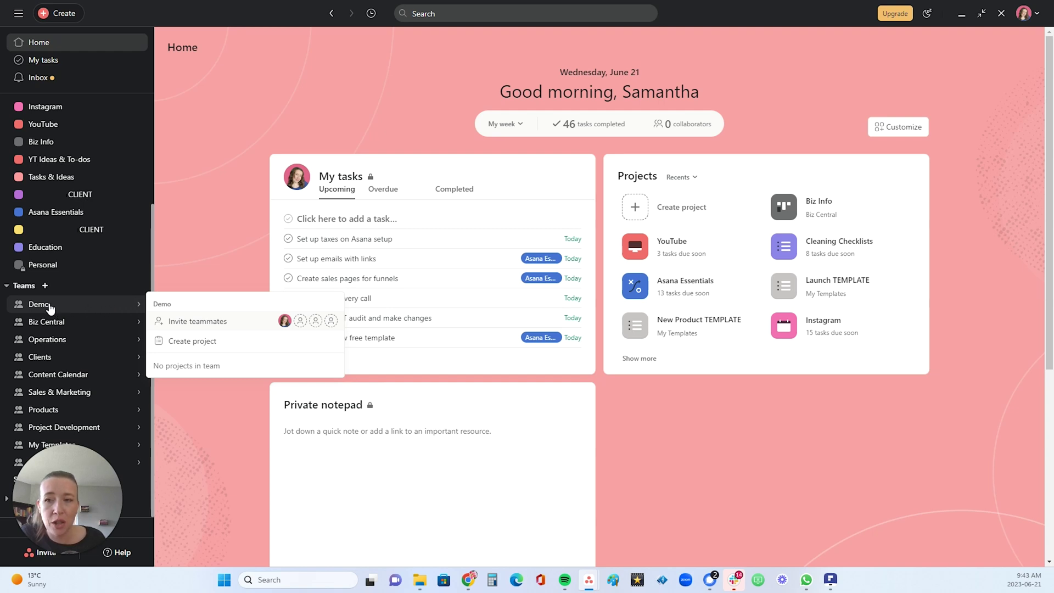
{"action": "left_click", "coordinate": [302, 323]}
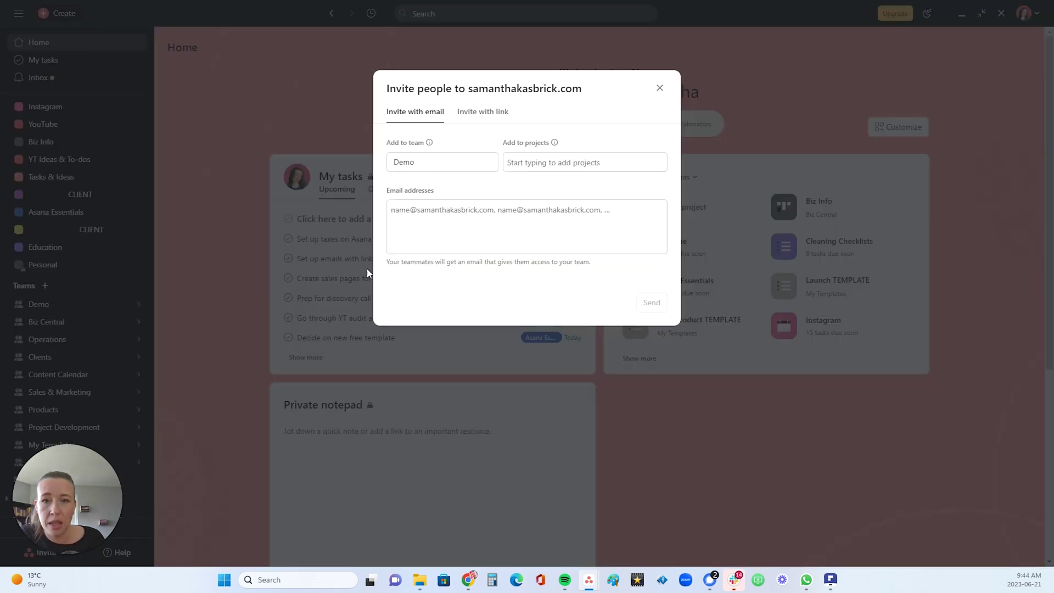
{"action": "left_click", "coordinate": [539, 161]}
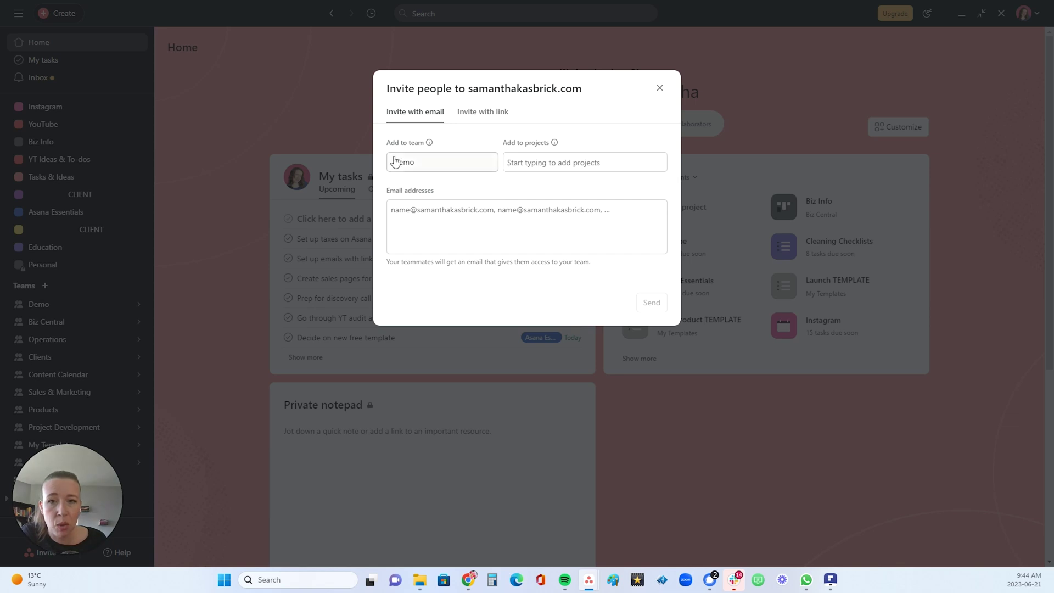
{"action": "left_click", "coordinate": [433, 234]}
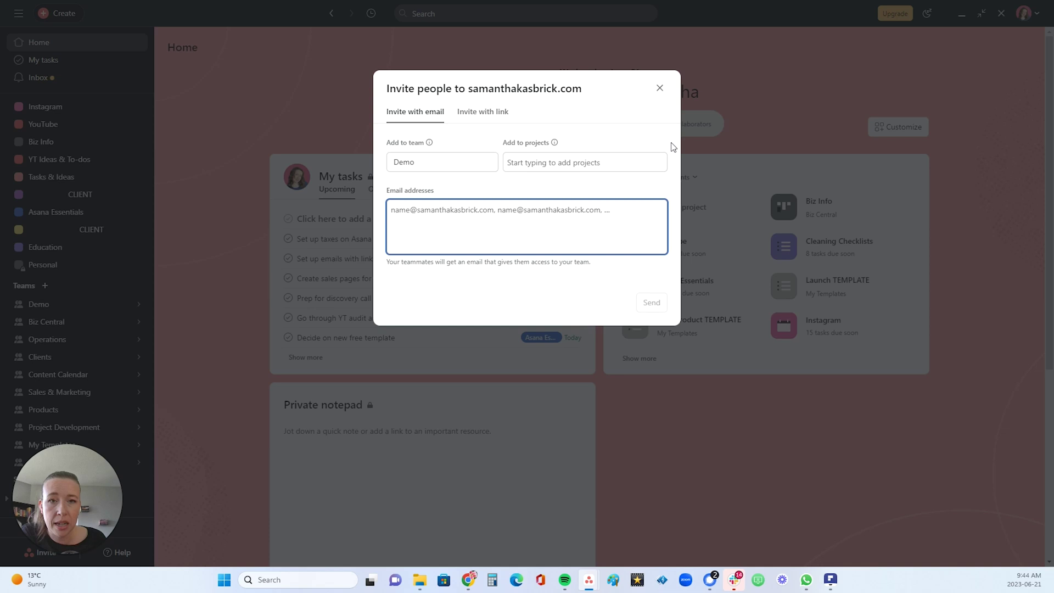
{"action": "left_click", "coordinate": [660, 88]}
{"action": "right_click", "coordinate": [79, 309]}
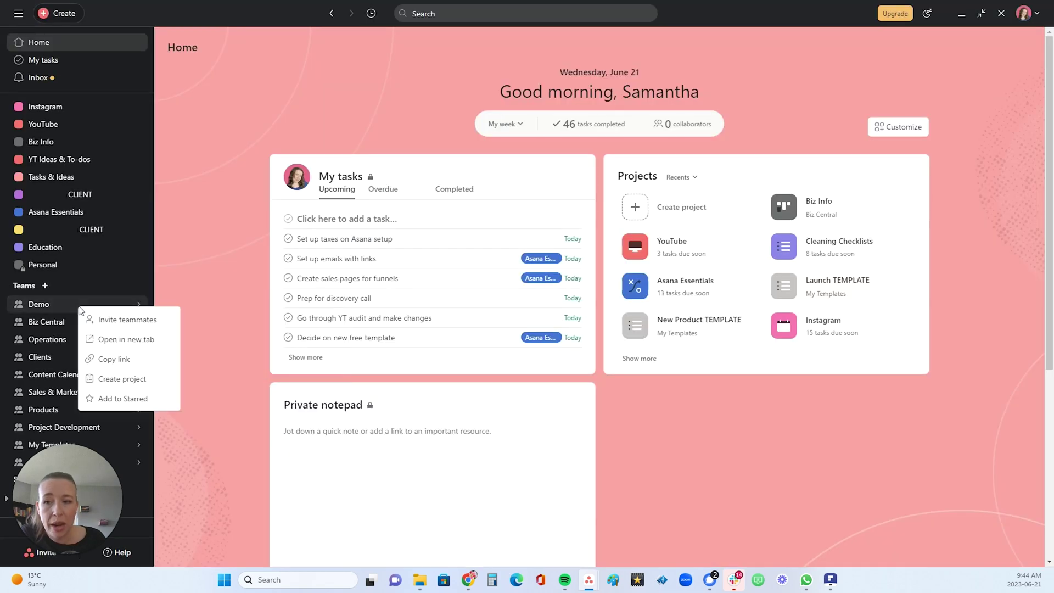
{"action": "left_click", "coordinate": [124, 323]}
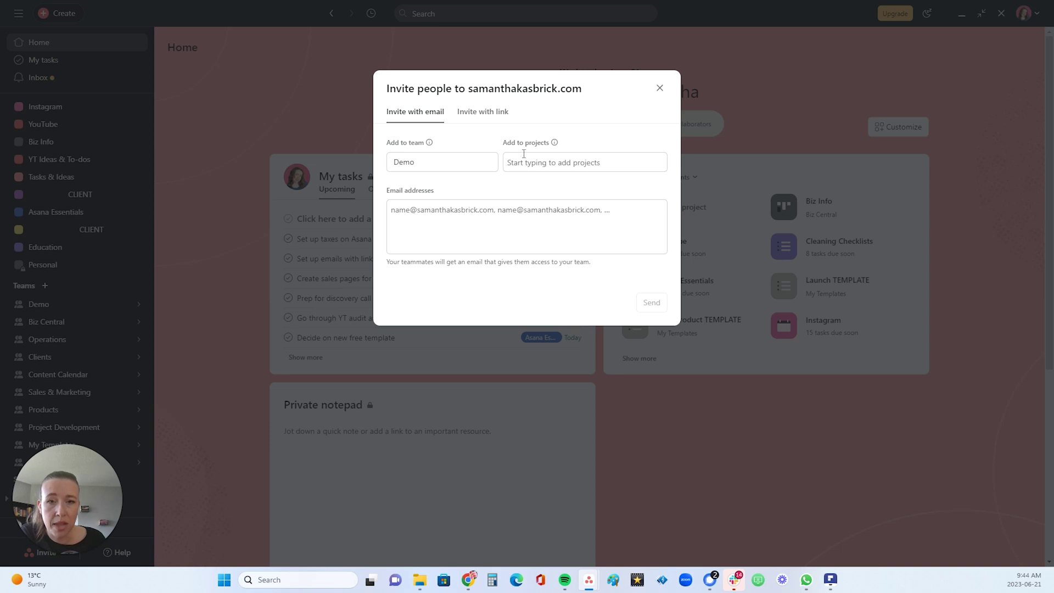
{"action": "left_click", "coordinate": [483, 112]}
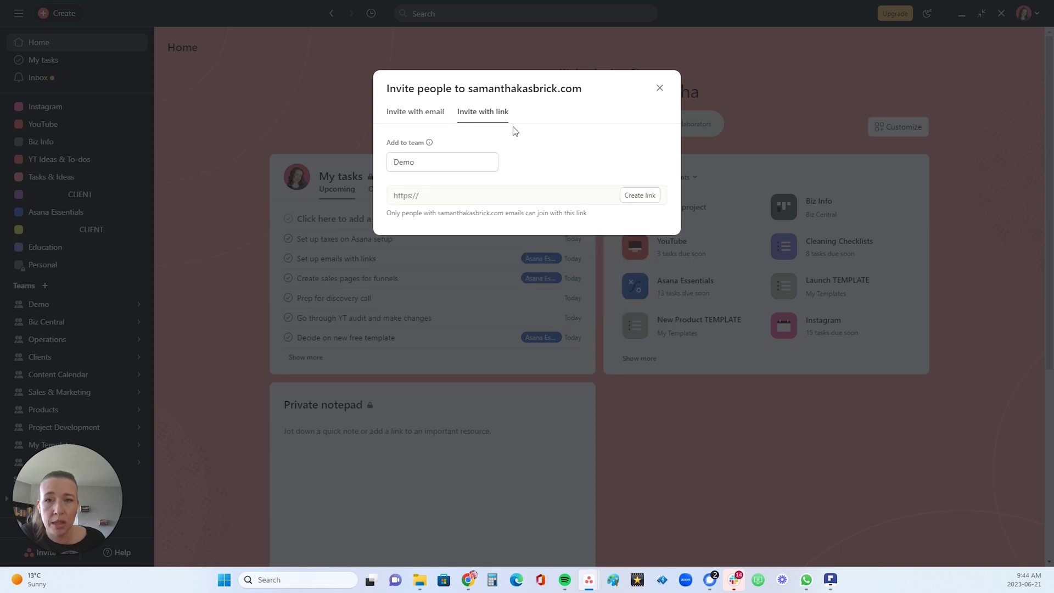
{"action": "left_click", "coordinate": [414, 117]}
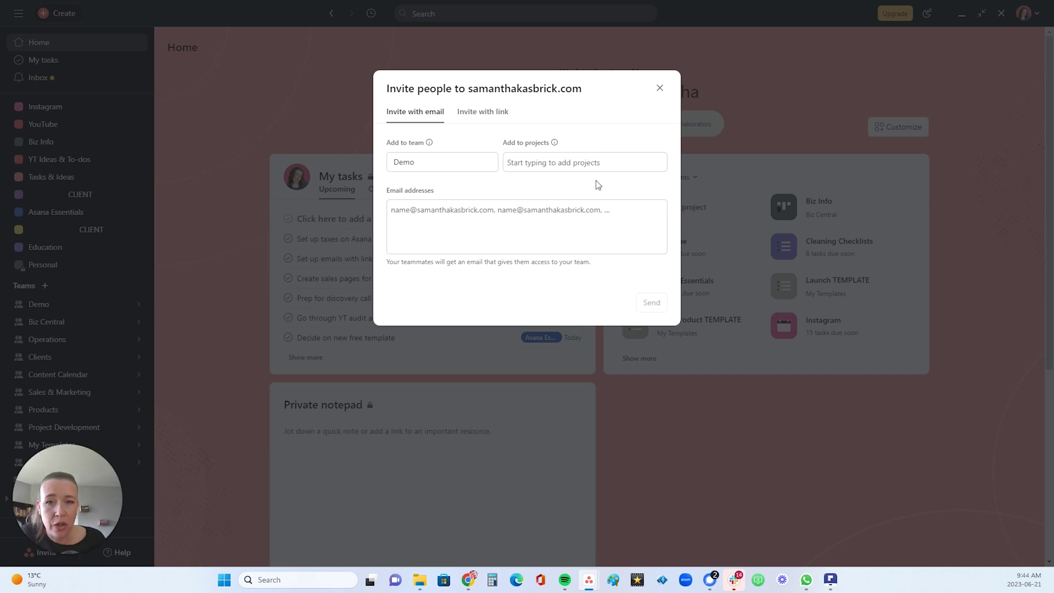
{"action": "left_click", "coordinate": [660, 89]}
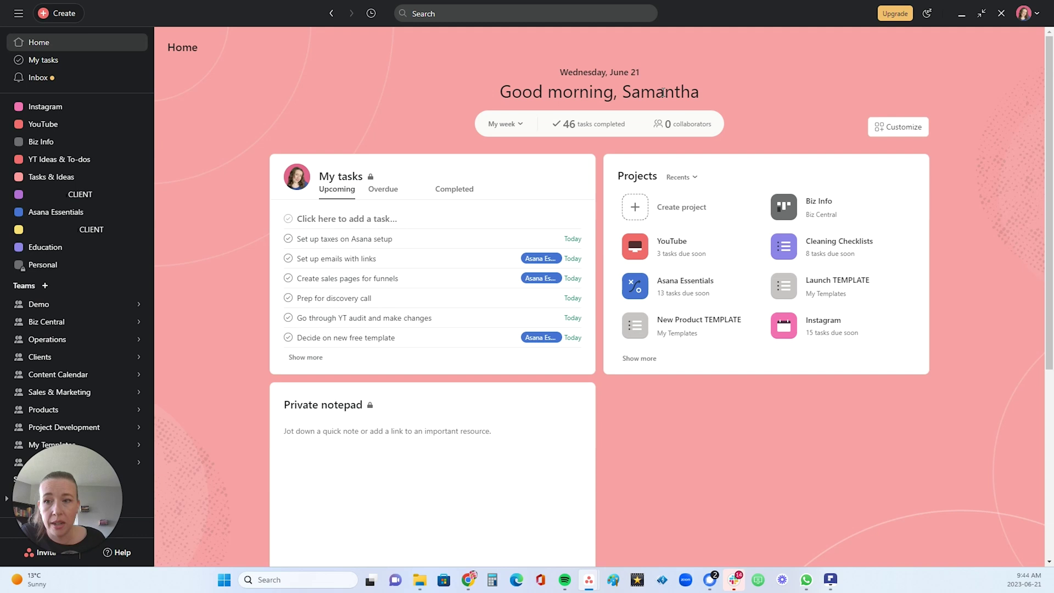
Go to the Demo team's overview page and start adding a new member.
{"action": "left_click", "coordinate": [77, 308]}
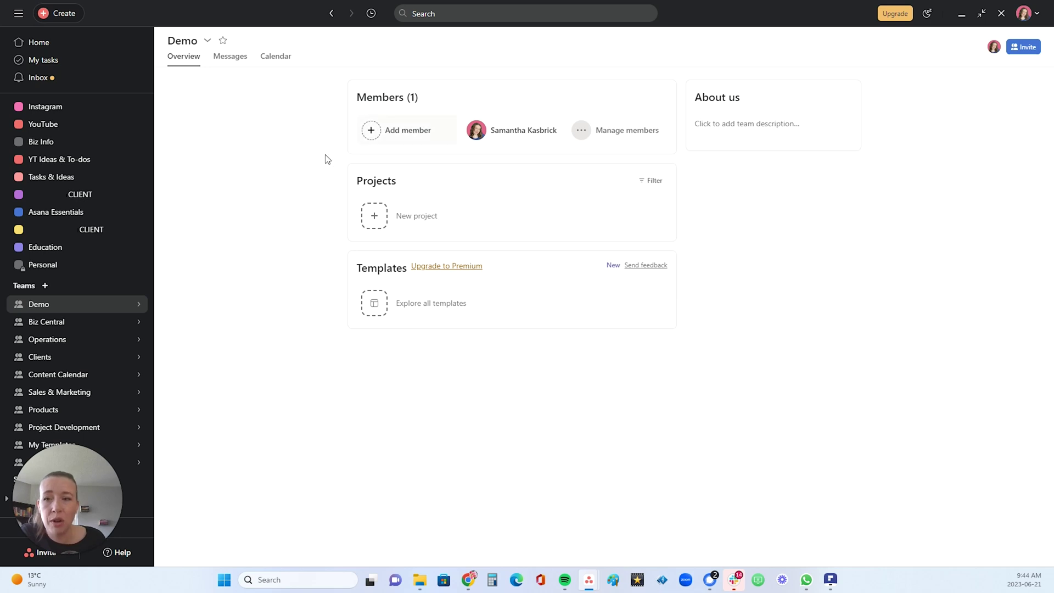
{"action": "left_click", "coordinate": [380, 141]}
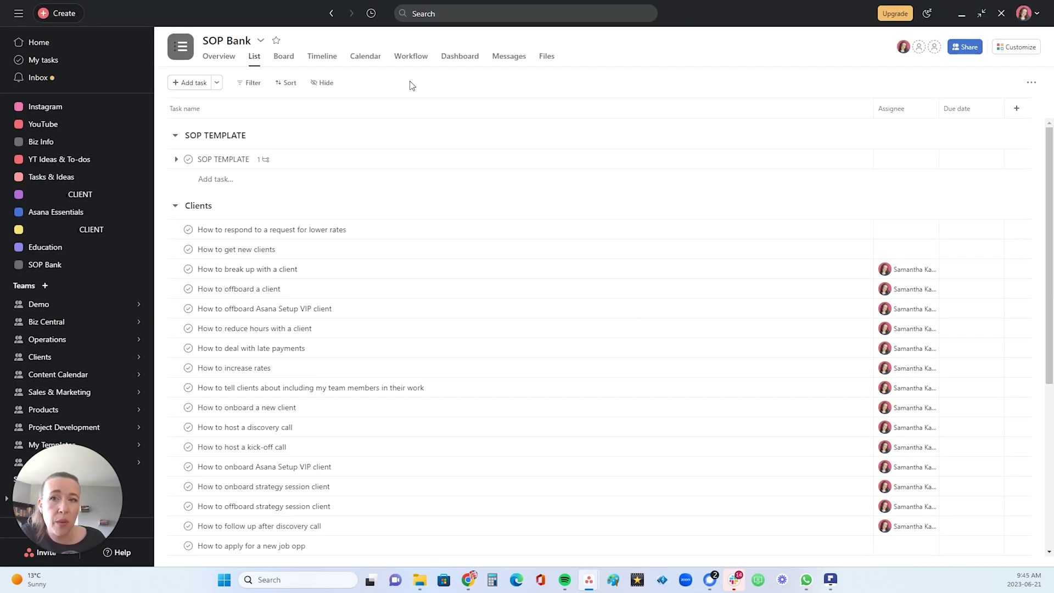
{"action": "left_click", "coordinate": [920, 49]}
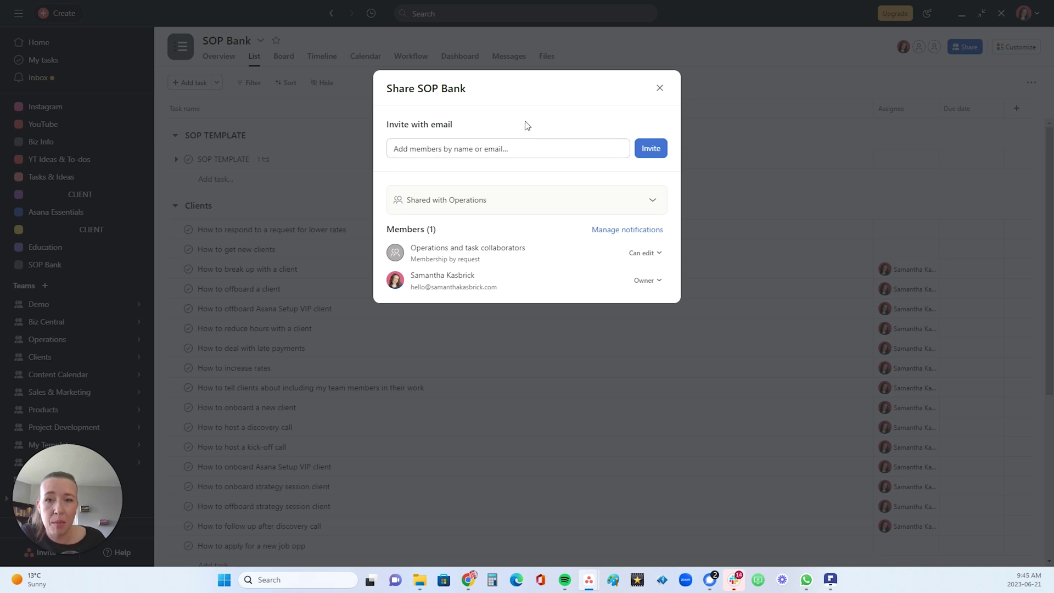
{"action": "left_click", "coordinate": [412, 153]}
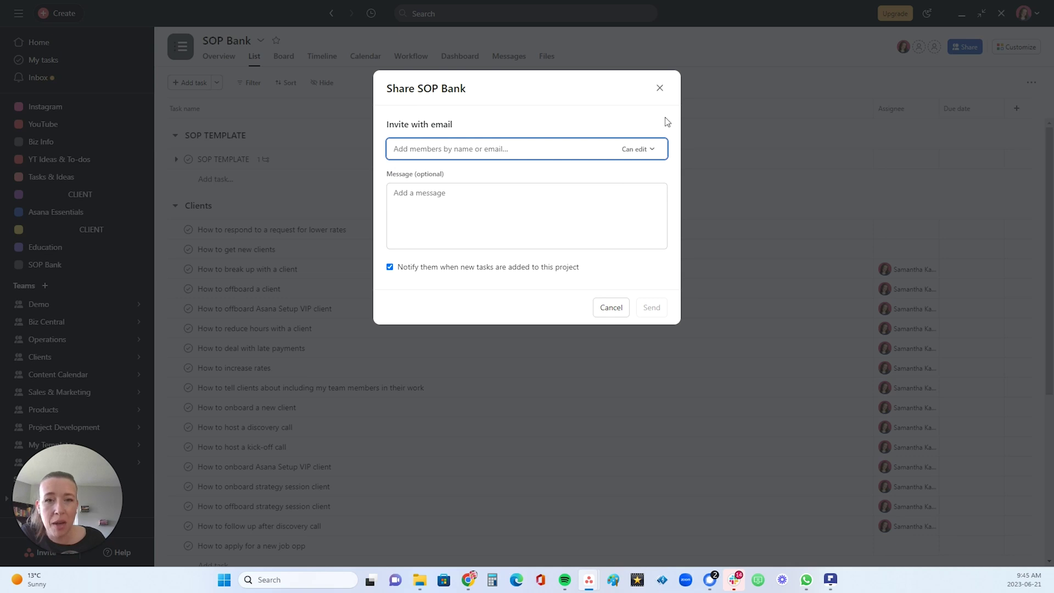
{"action": "key", "text": "Escape"}
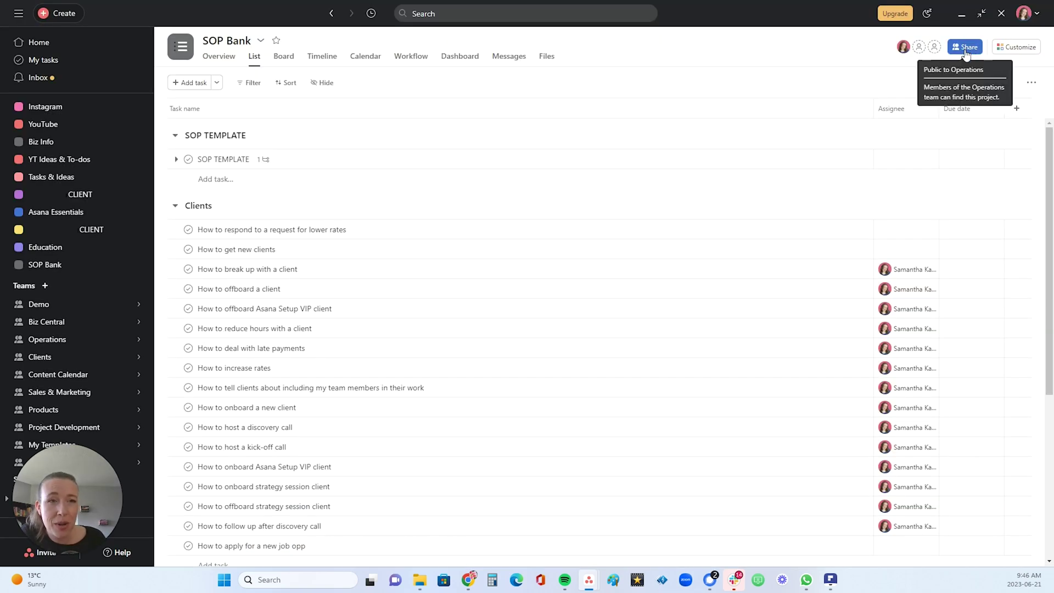
{"action": "left_click", "coordinate": [966, 50]}
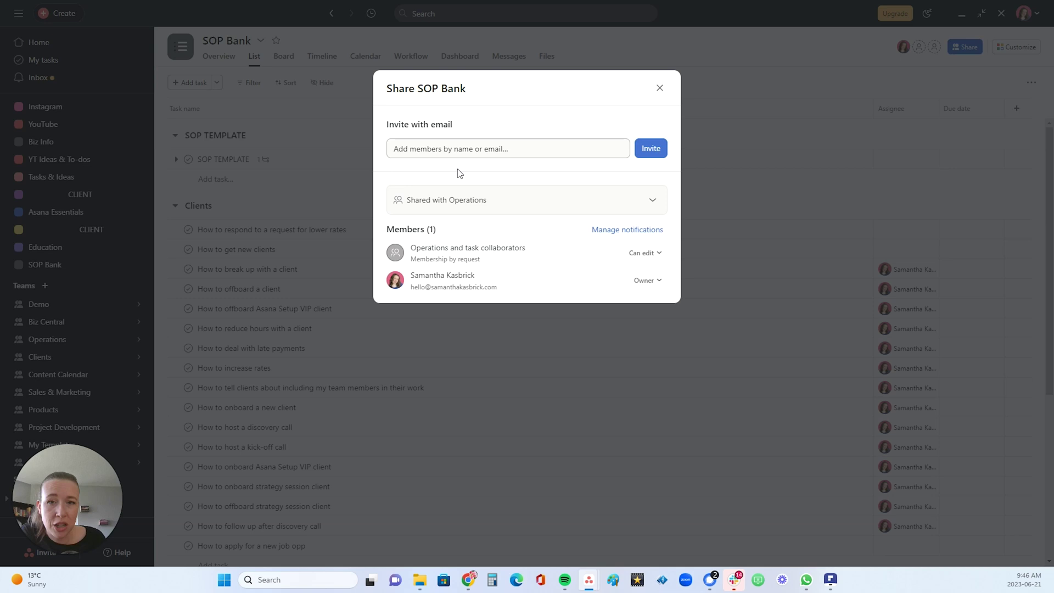
{"action": "left_click", "coordinate": [660, 88]}
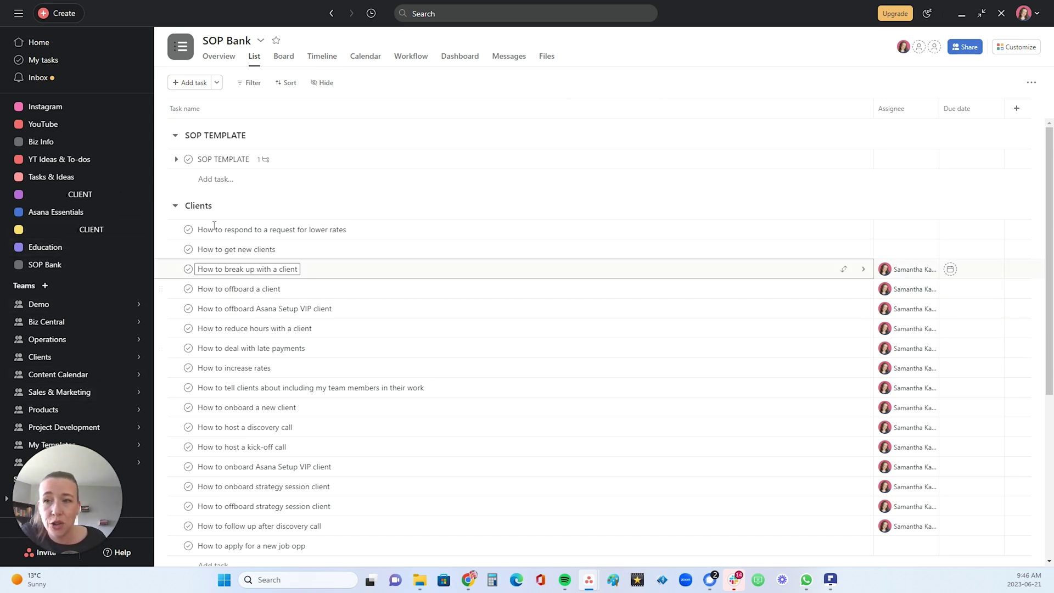
{"action": "left_click", "coordinate": [87, 338]}
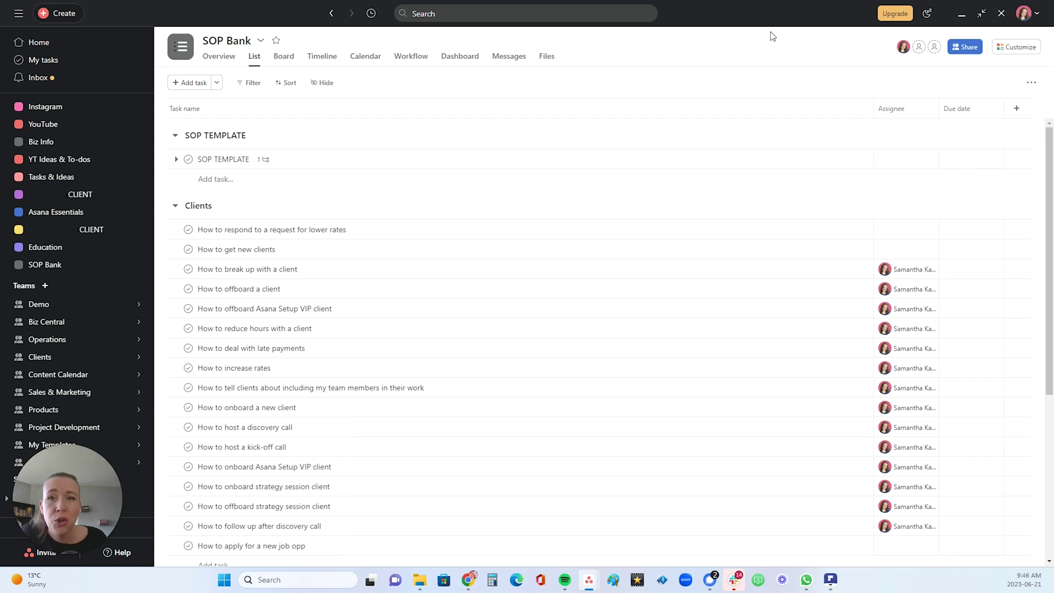
{"action": "left_click", "coordinate": [919, 48]}
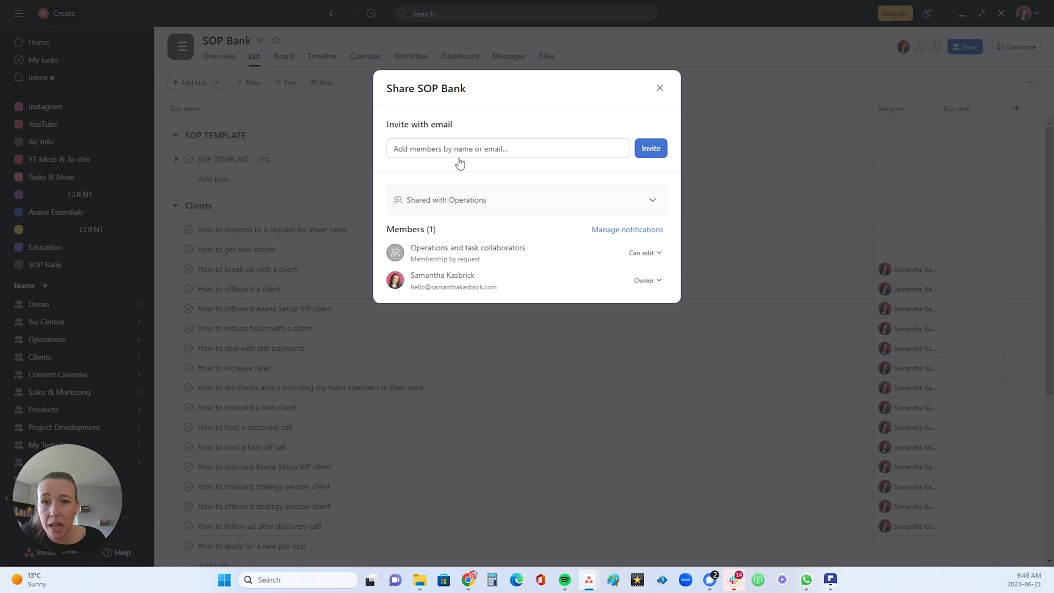
{"action": "left_click", "coordinate": [438, 151]}
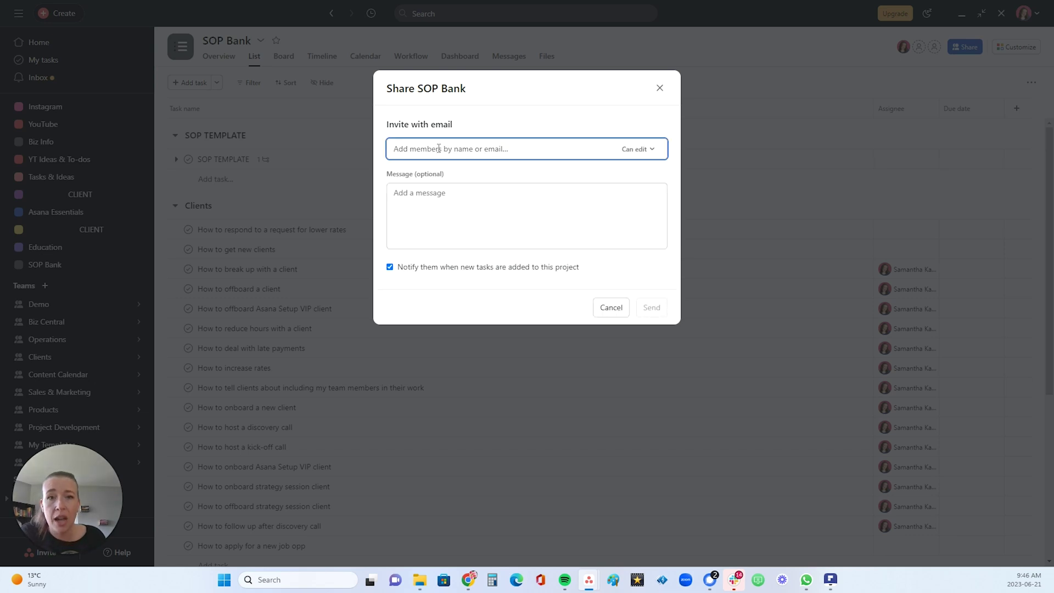
{"action": "type", "text": "luc"}
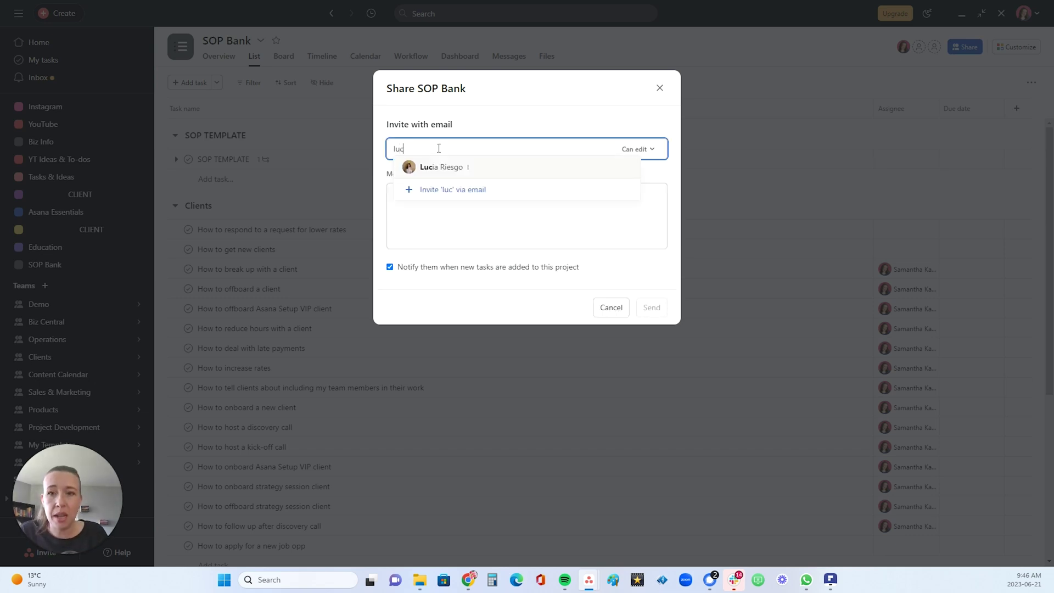
{"action": "left_click", "coordinate": [440, 168]}
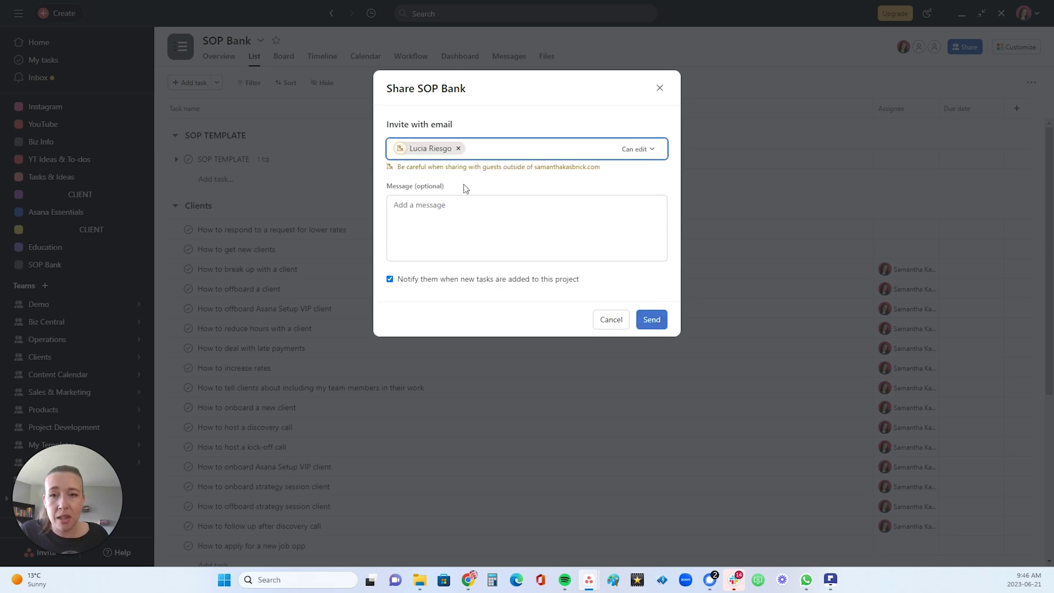
{"action": "left_click", "coordinate": [459, 148]}
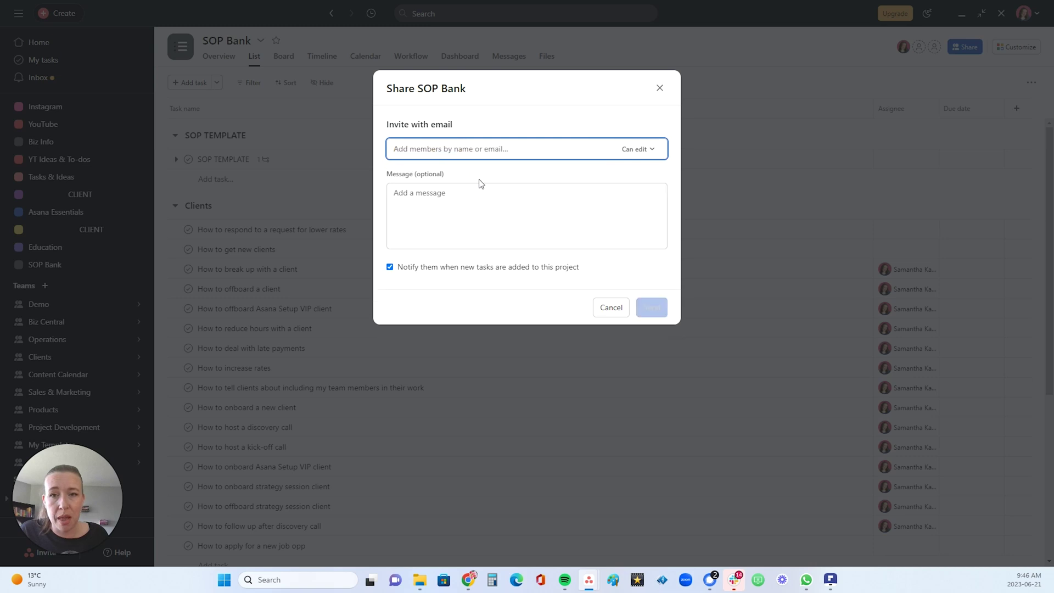
{"action": "left_click", "coordinate": [612, 308]}
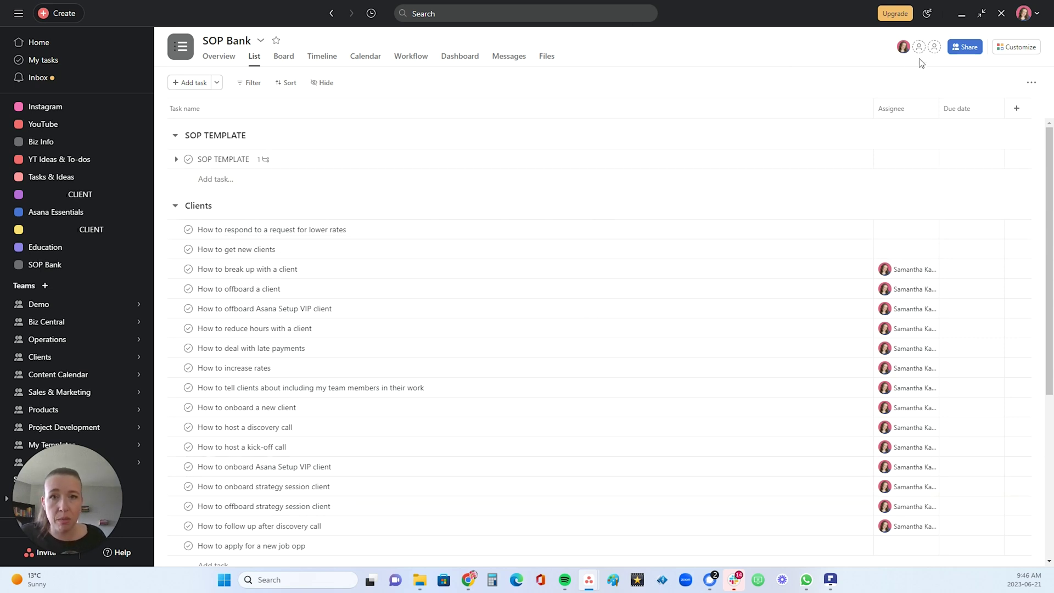
Scroll the SOP Bank list down to the Operations, Marketing and Admin sections.
{"action": "mouse_move", "coordinate": [60, 311]}
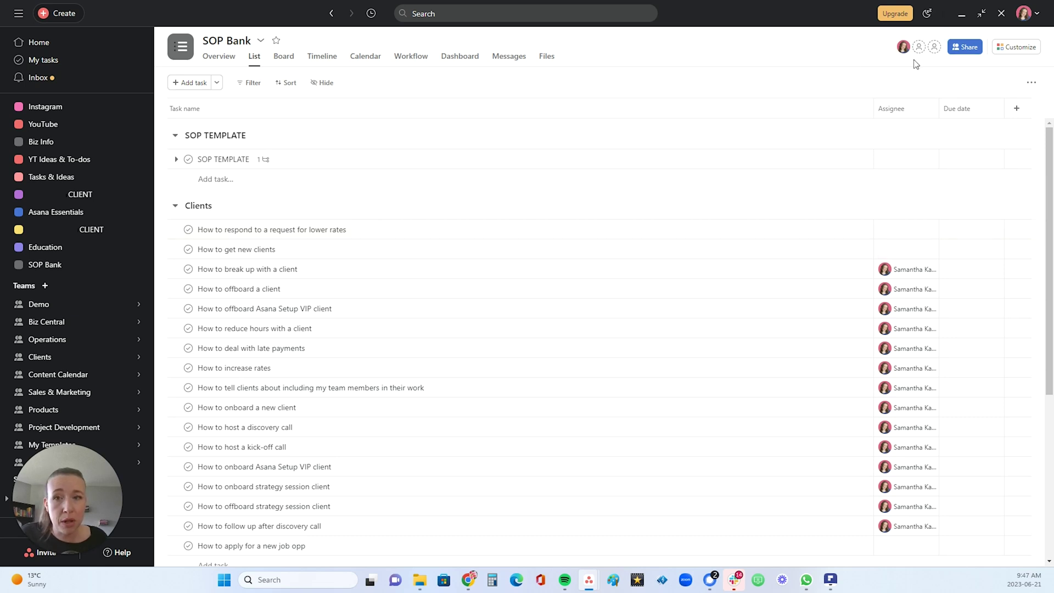
{"action": "scroll", "coordinate": [655, 254], "scroll_direction": "down", "scroll_amount": 5}
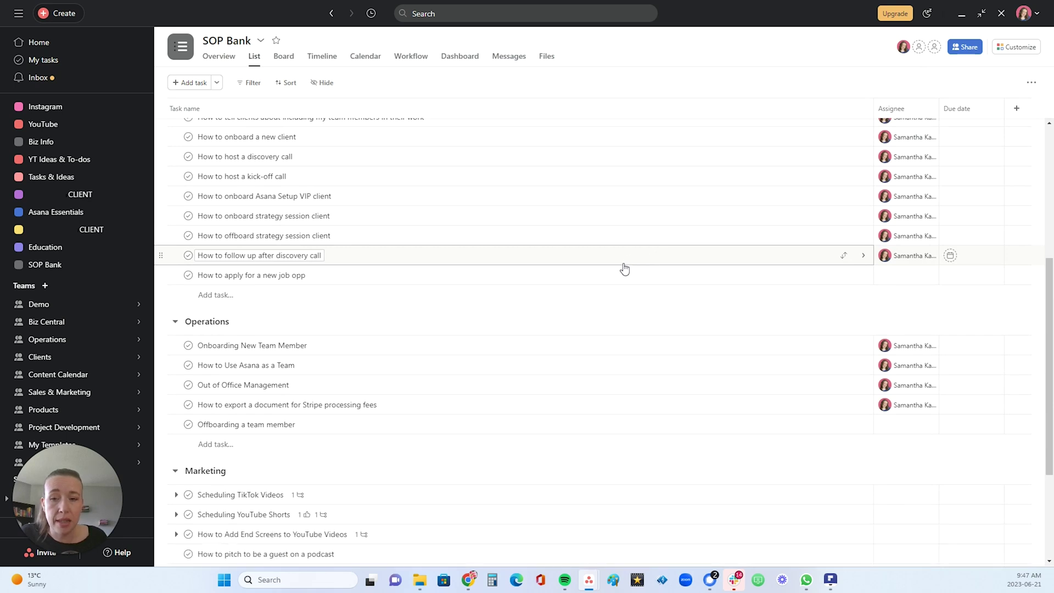
{"action": "scroll", "coordinate": [501, 301], "scroll_direction": "down", "scroll_amount": 3}
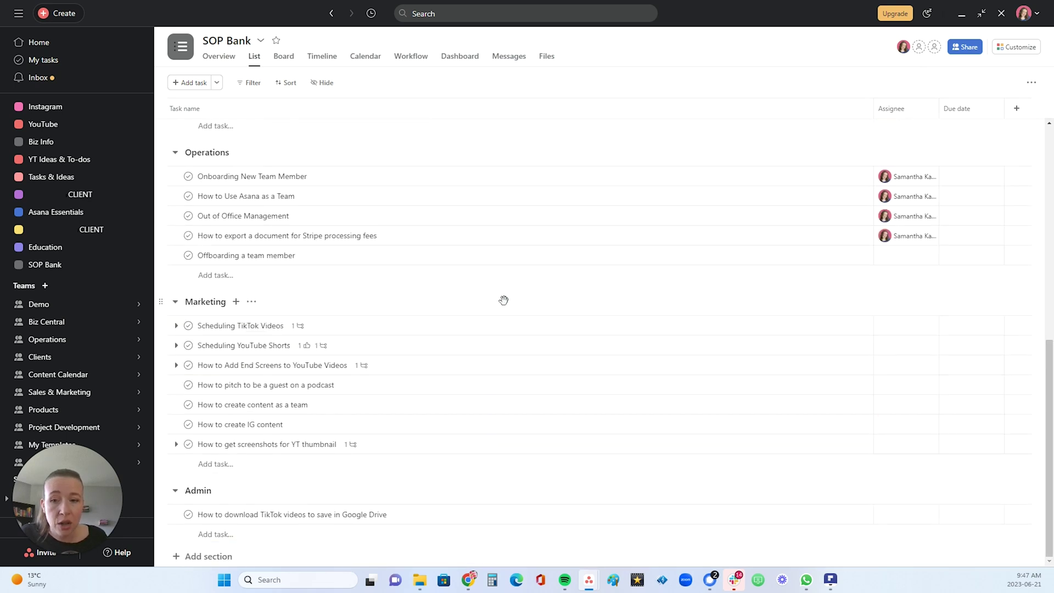
{"action": "left_click", "coordinate": [490, 332]}
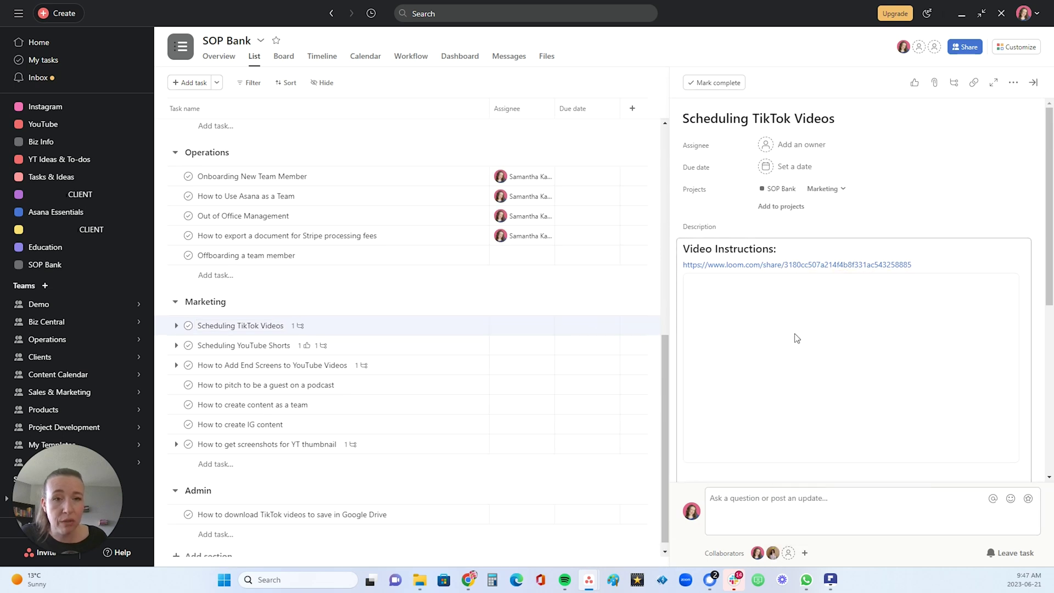
{"action": "left_click", "coordinate": [775, 145]}
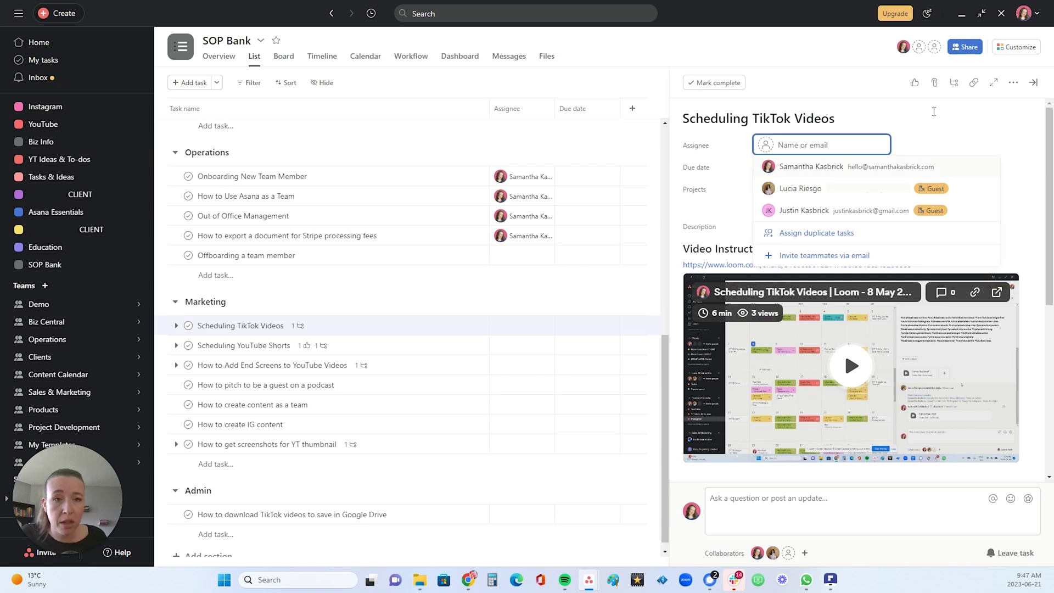
{"action": "key", "text": "Escape"}
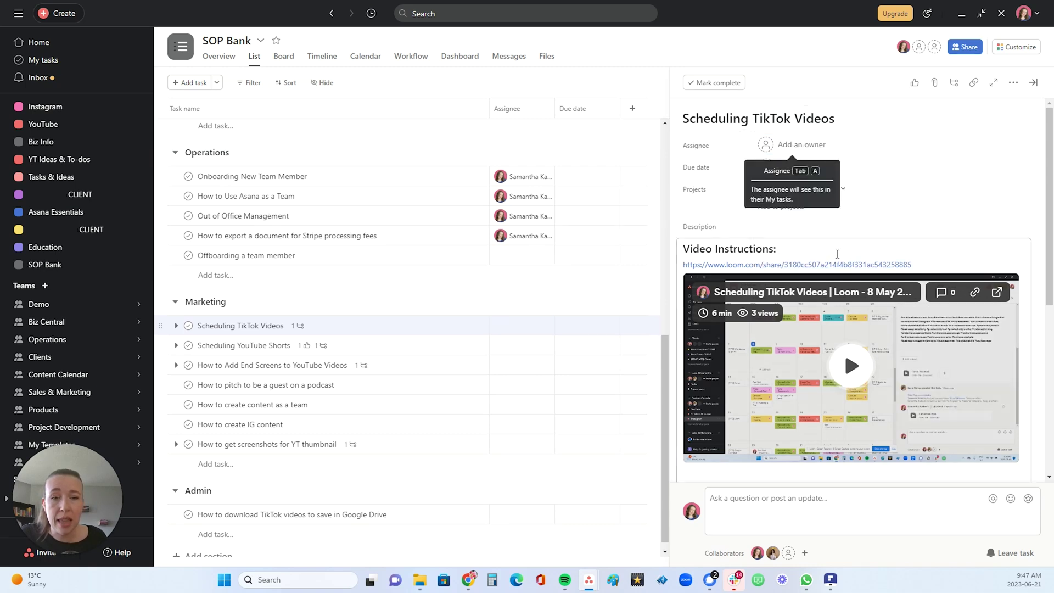
{"action": "scroll", "coordinate": [476, 335], "scroll_direction": "up", "scroll_amount": 1}
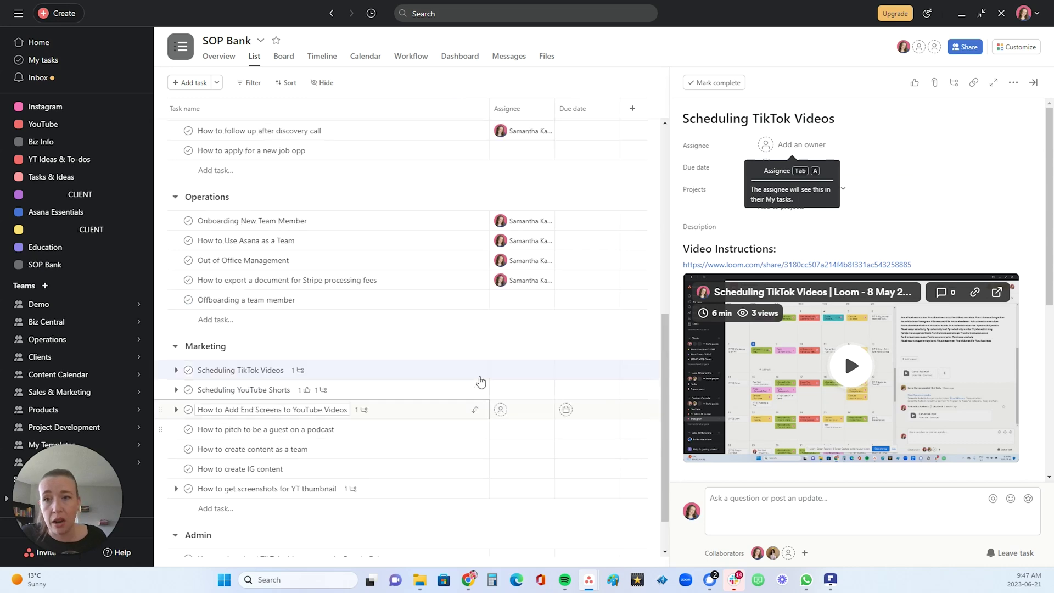
{"action": "scroll", "coordinate": [481, 381], "scroll_direction": "up", "scroll_amount": 8}
{"action": "key", "text": "Escape"}
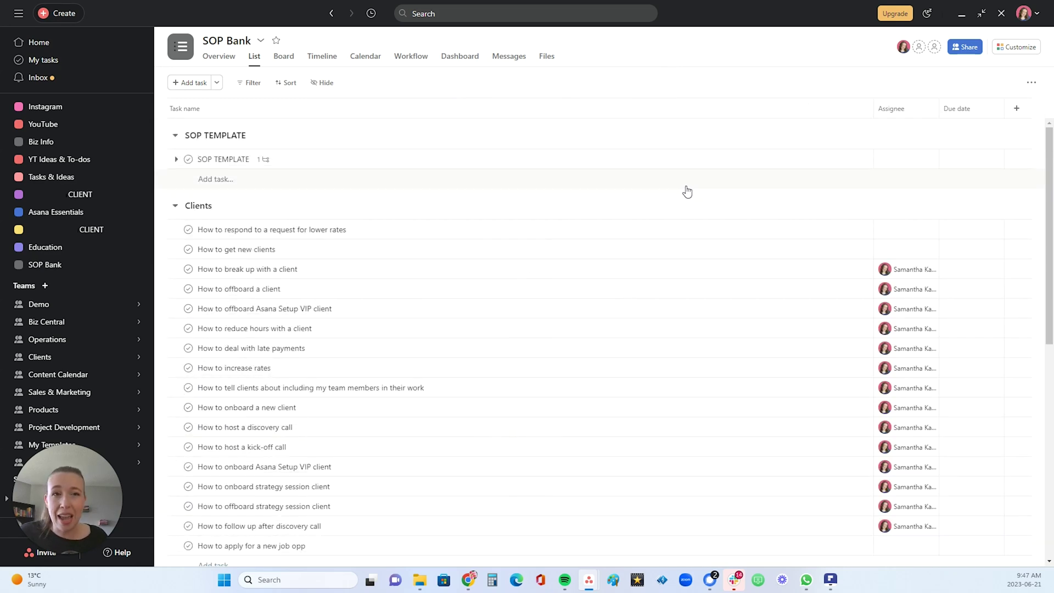